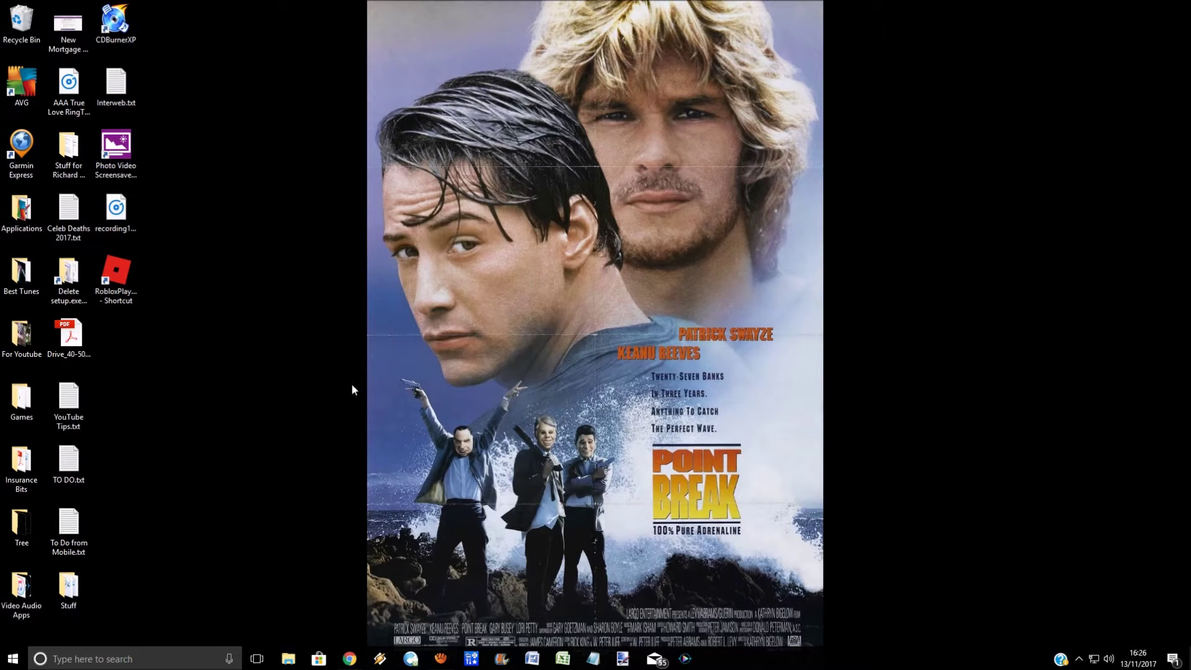
# - Launch Windows Settings using the gear icon in the Start menu
pyautogui.click(12, 661)
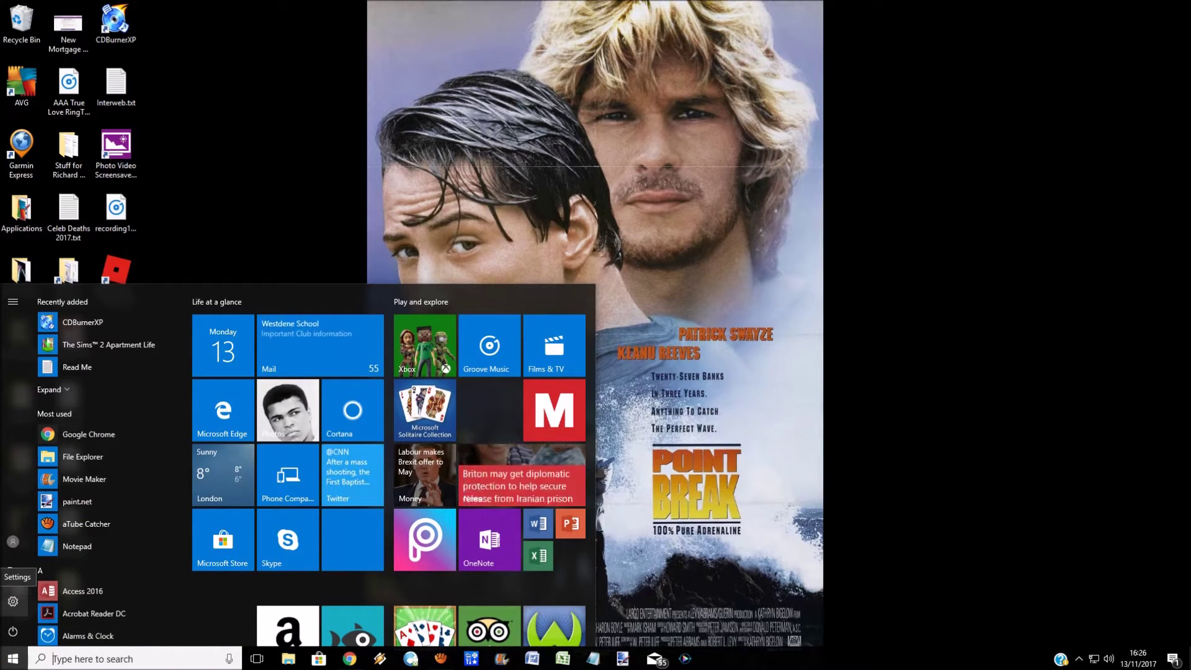
pyautogui.click(12, 601)
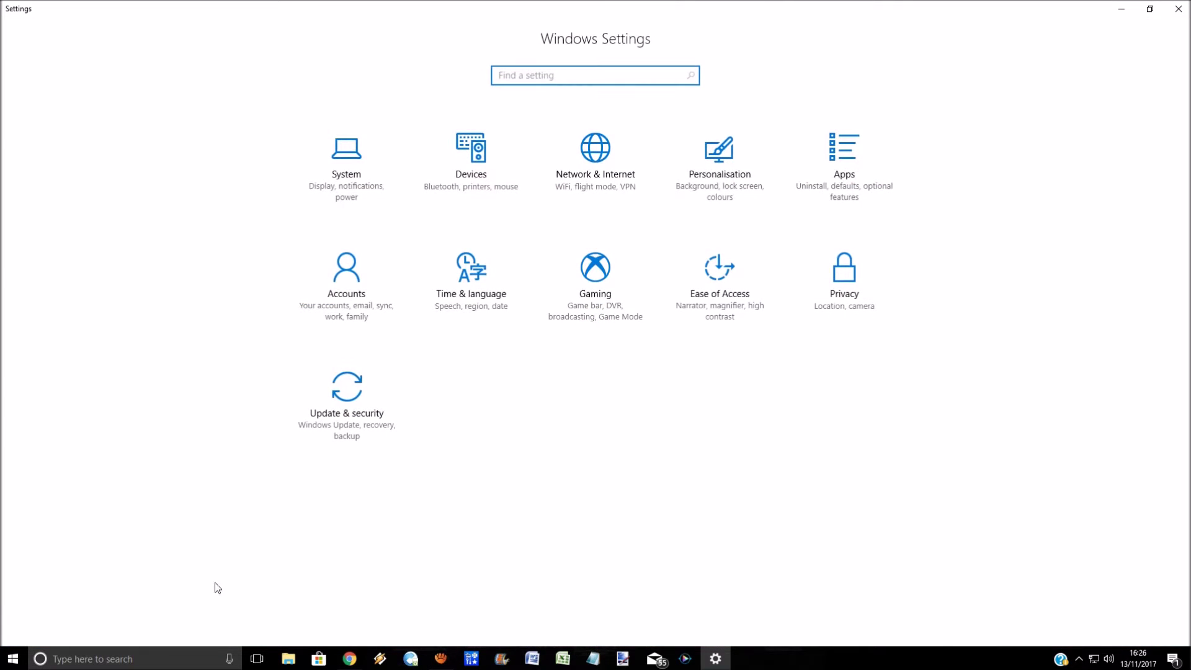
# - Go to System > Storage and show the This PC (C:) breakdown: 90.9 GB used of 119 GB
pyautogui.click(355, 163)
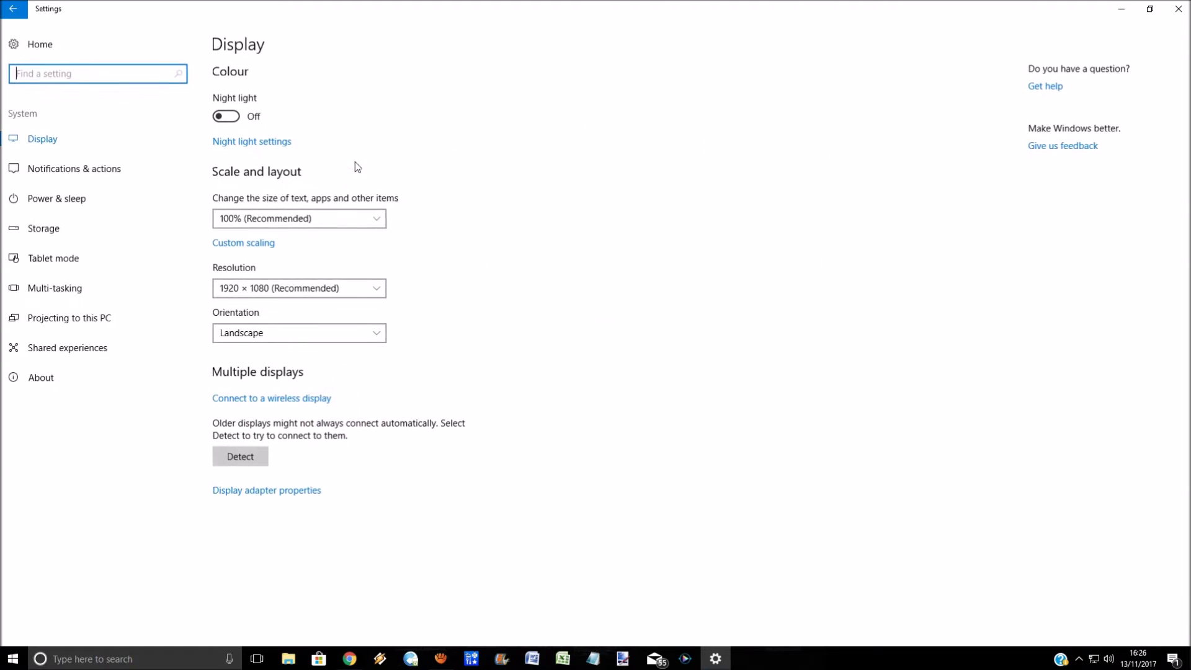
pyautogui.click(62, 234)
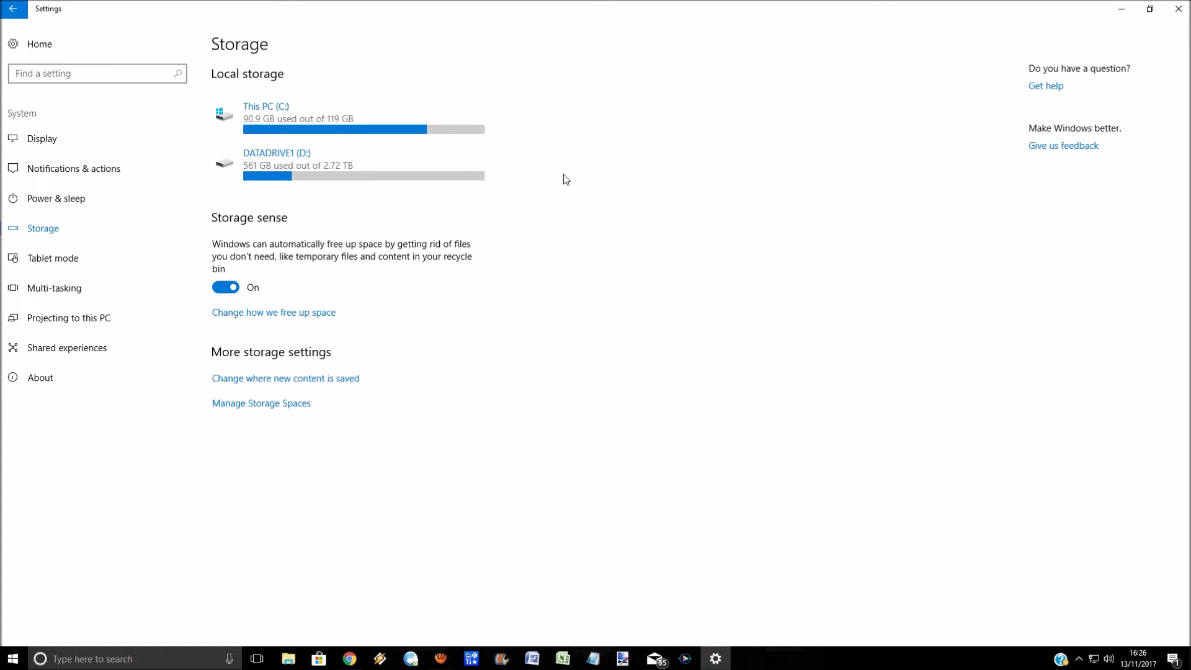
pyautogui.click(311, 118)
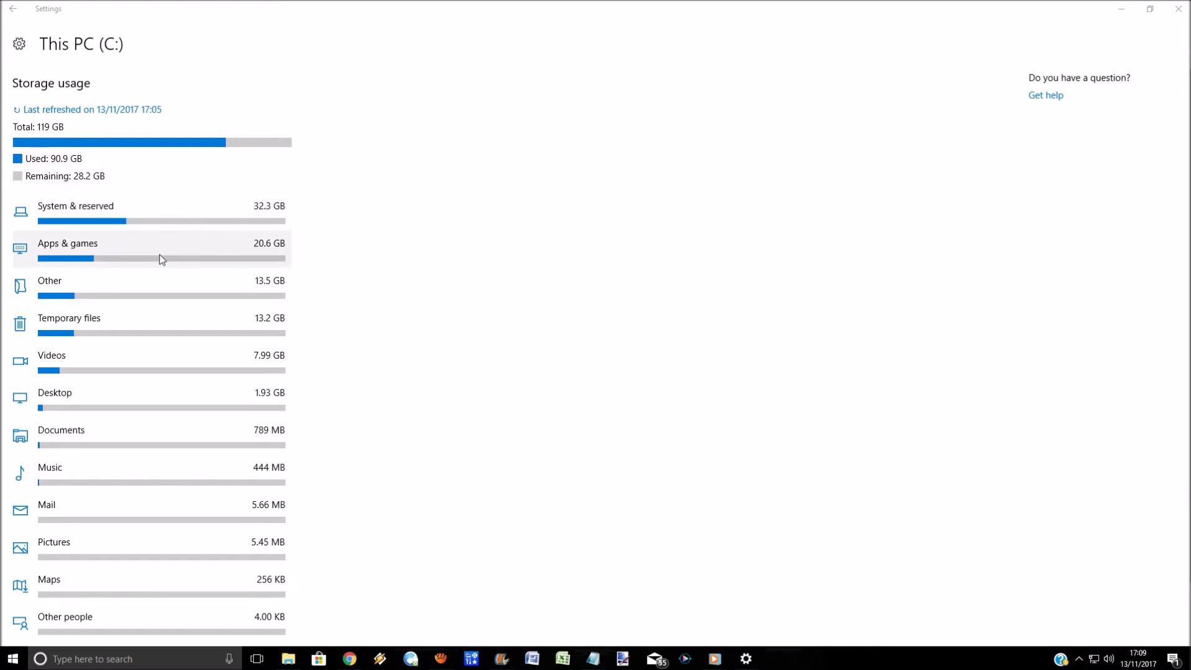
pyautogui.click(165, 322)
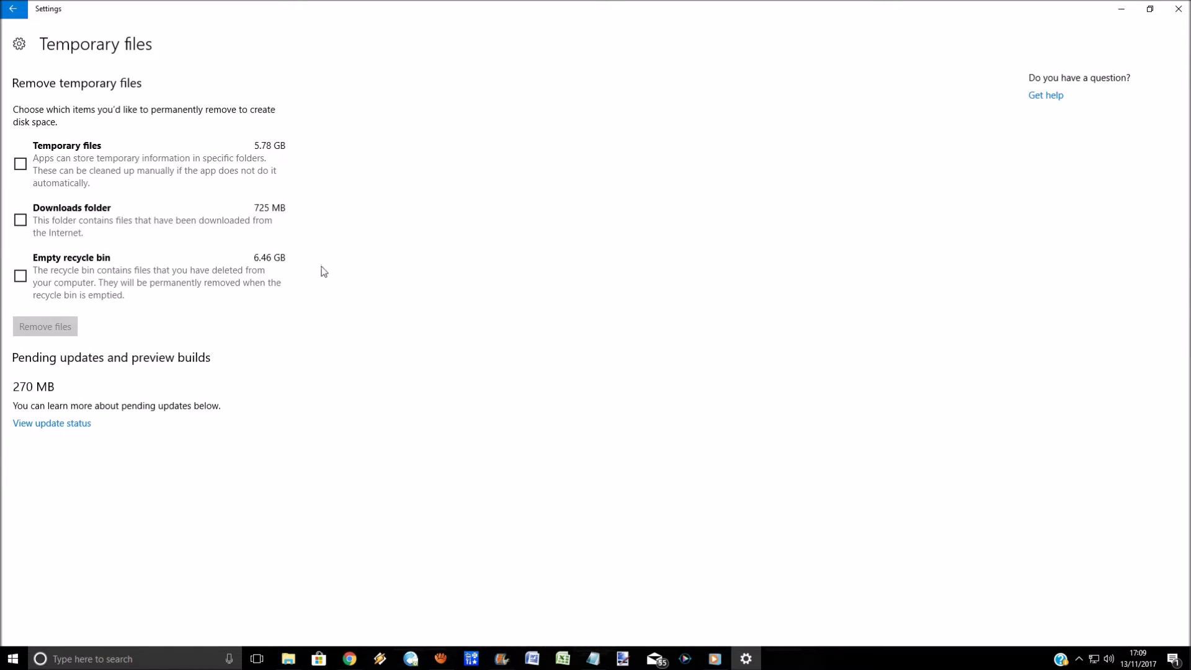
pyautogui.click(20, 164)
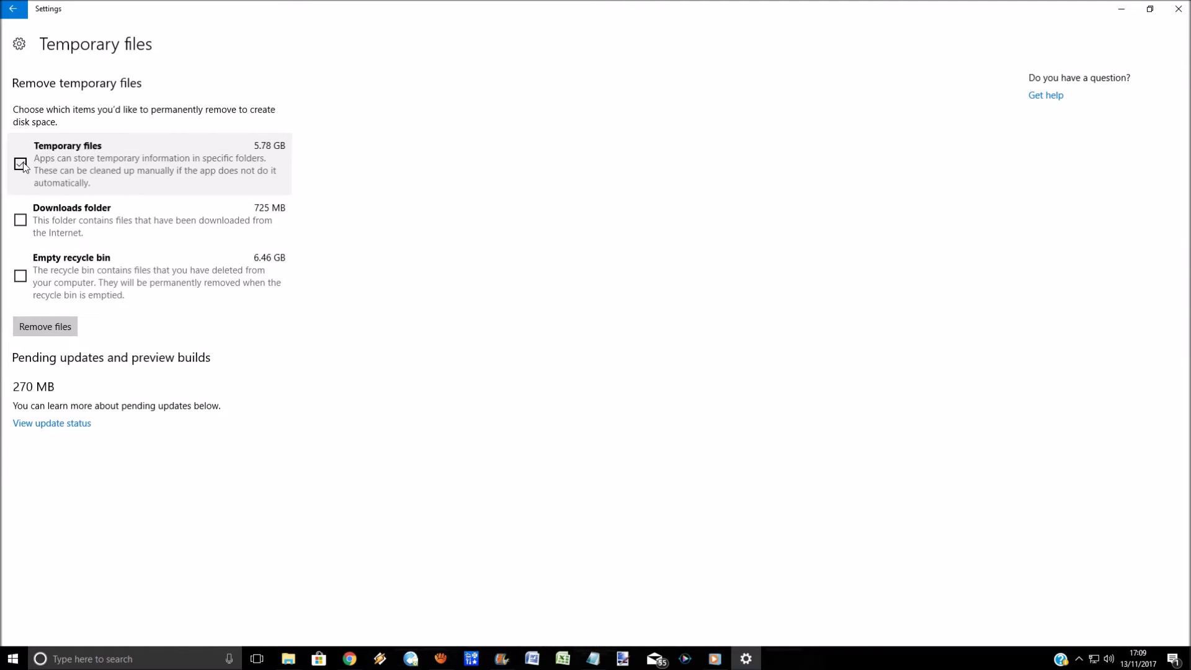
pyautogui.click(20, 220)
pyautogui.click(21, 275)
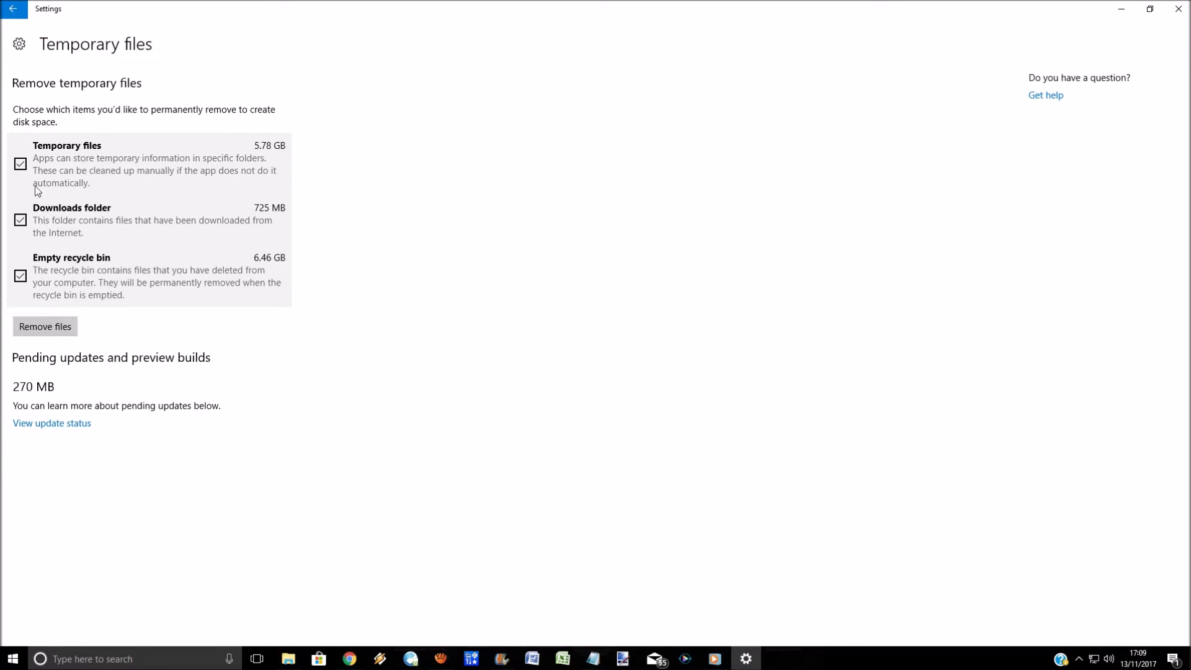
pyautogui.click(21, 164)
pyautogui.click(21, 220)
pyautogui.click(20, 276)
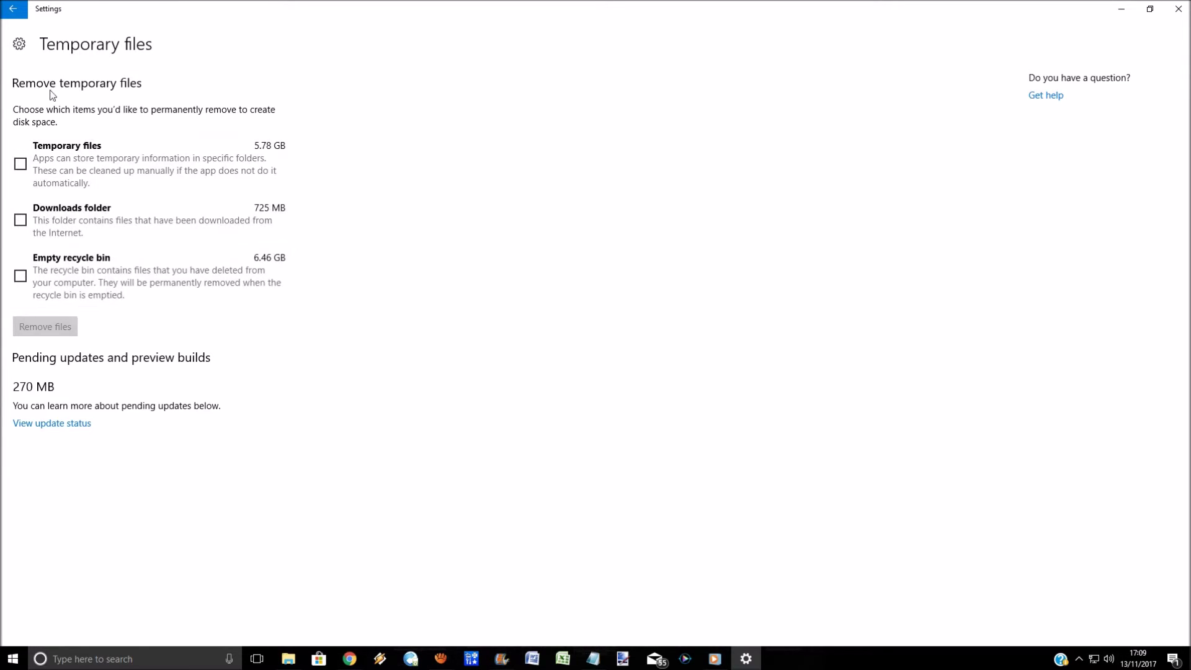
pyautogui.hotkey('alt', 'Left')
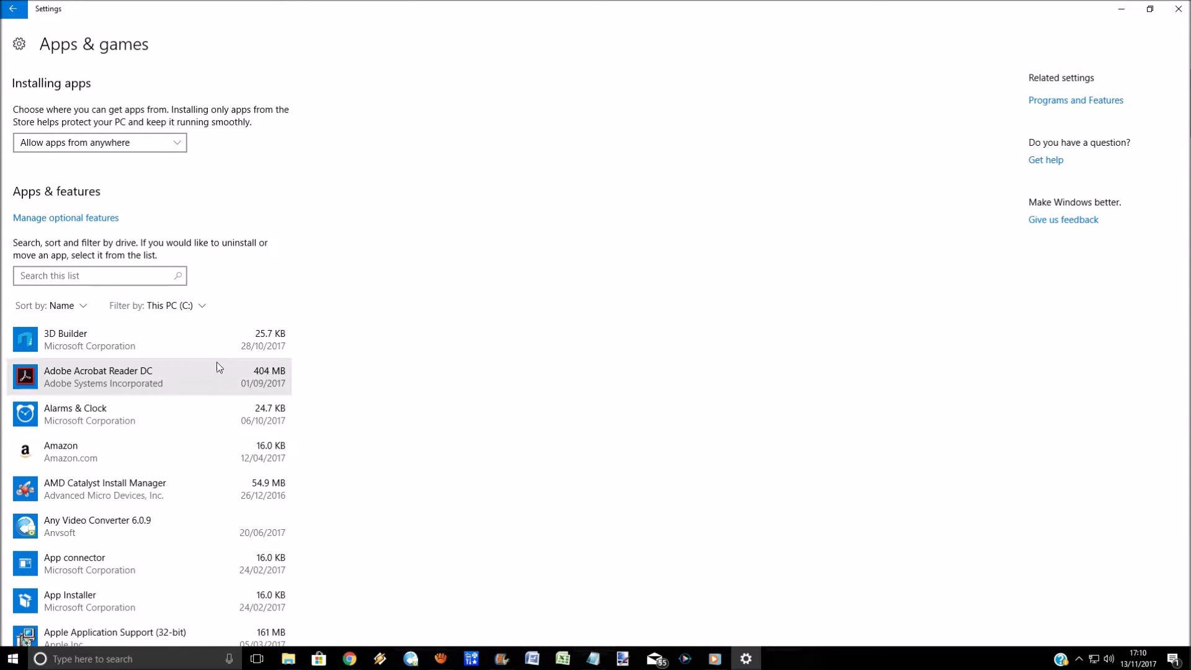
pyautogui.scroll(-10, 369, 353)
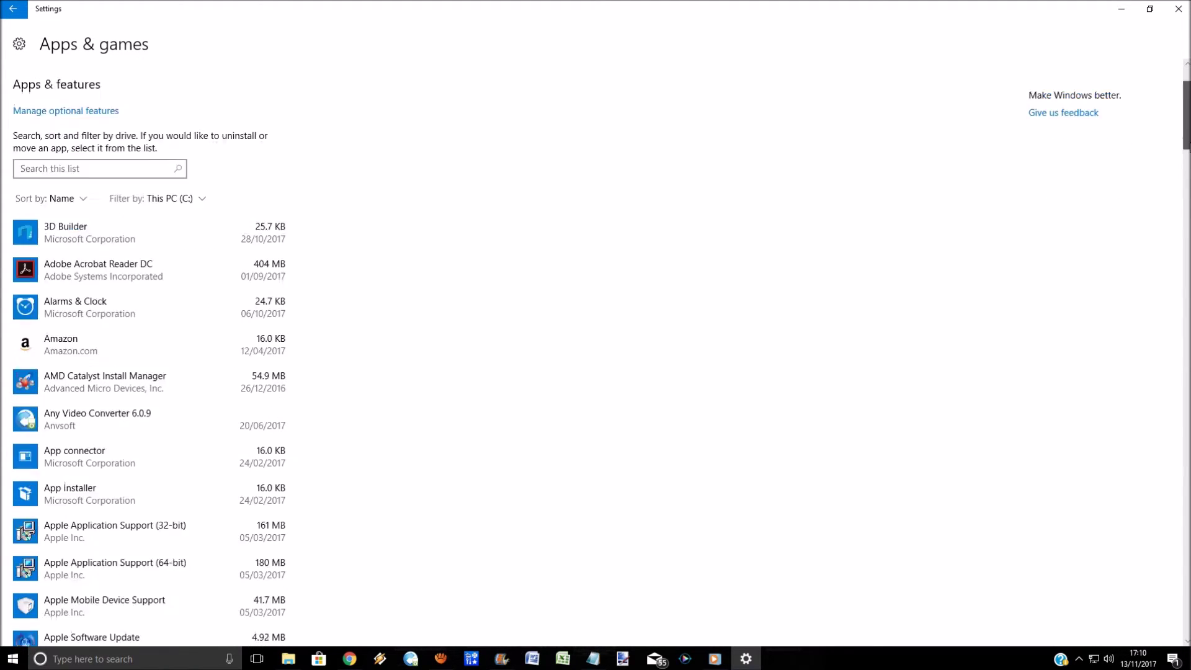
pyautogui.scroll(-3, 370, 352)
pyautogui.scroll(-2, 370, 352)
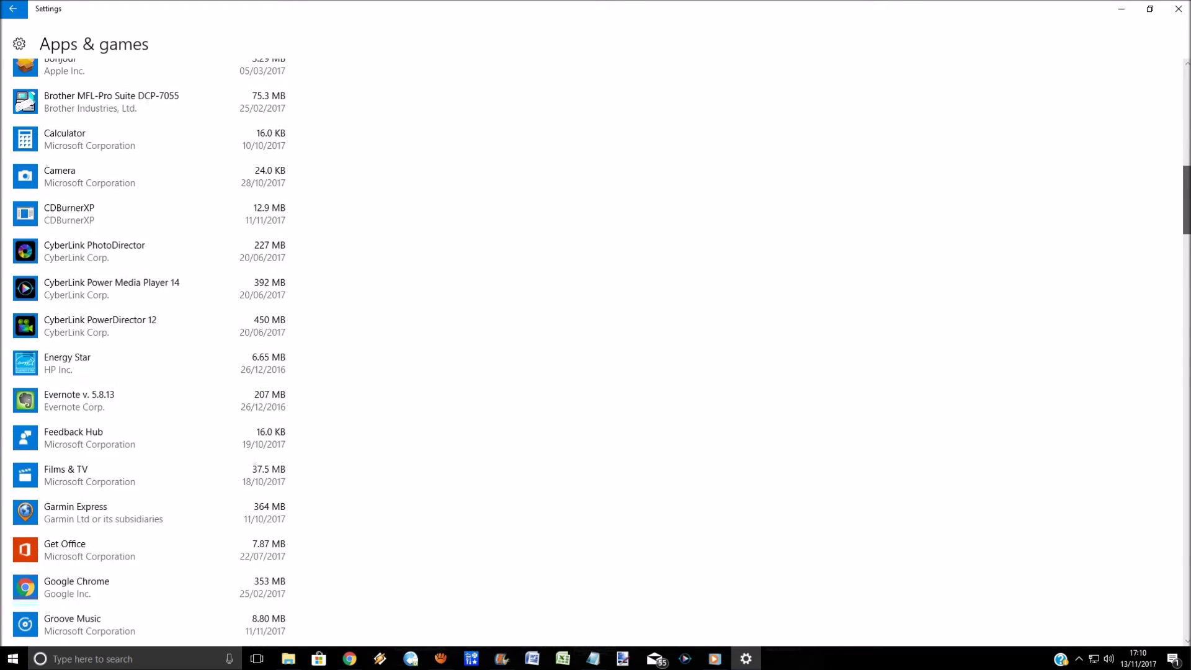
pyautogui.scroll(-8, 370, 352)
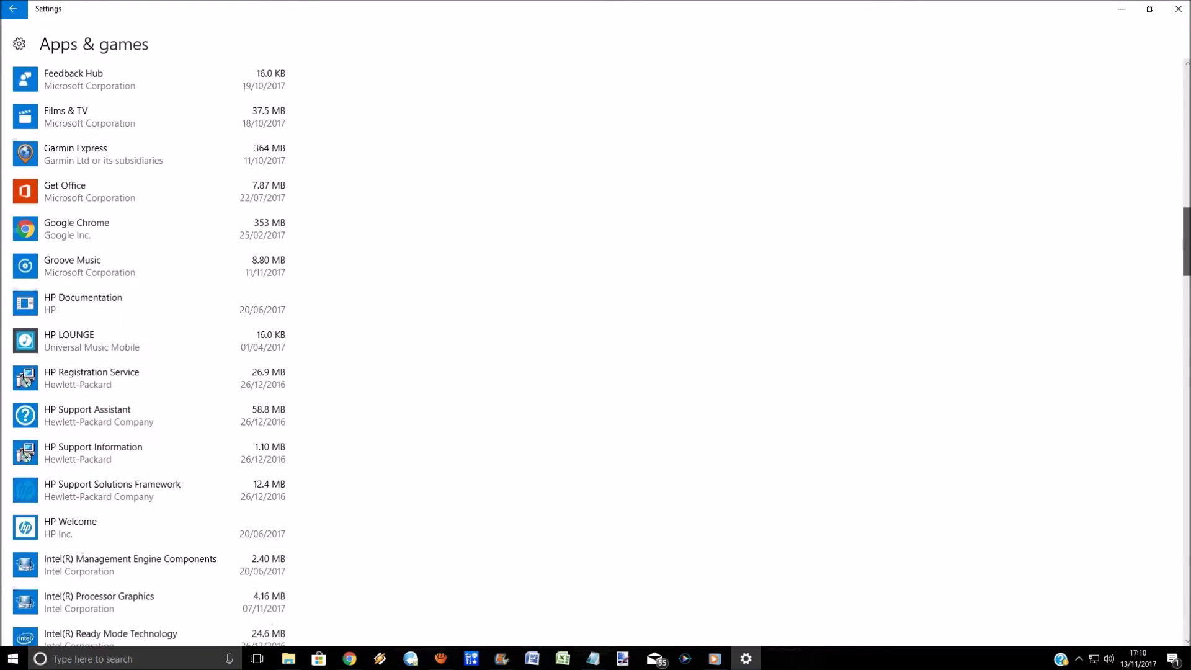
pyautogui.scroll(-5, 369, 353)
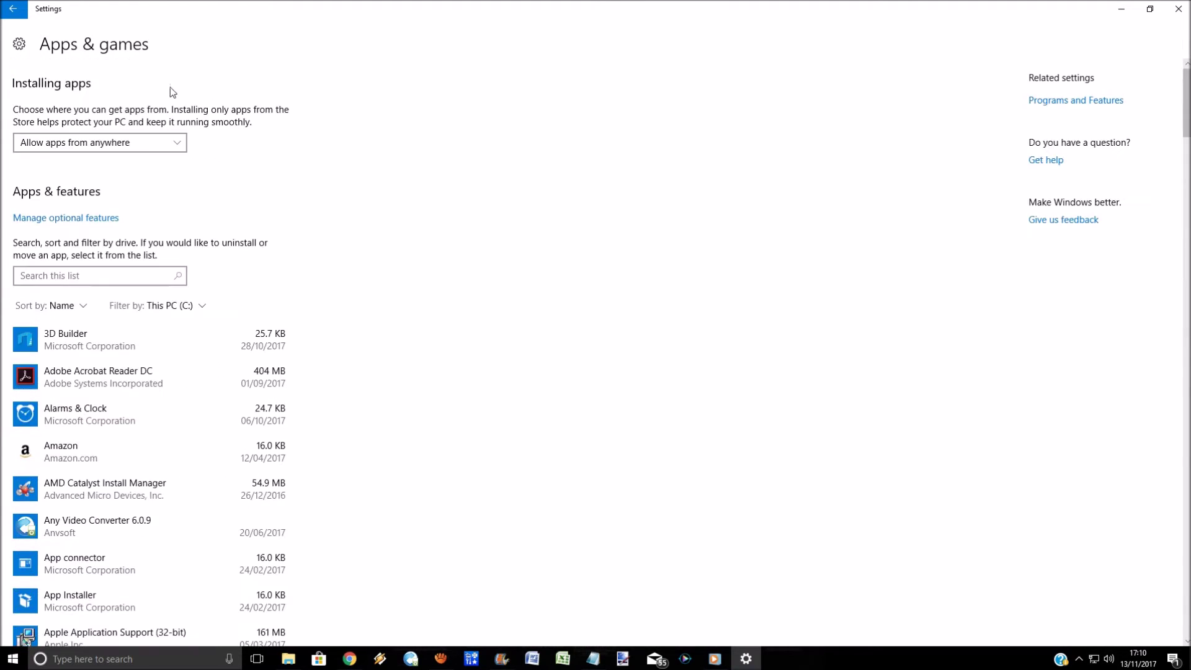
pyautogui.click(14, 9)
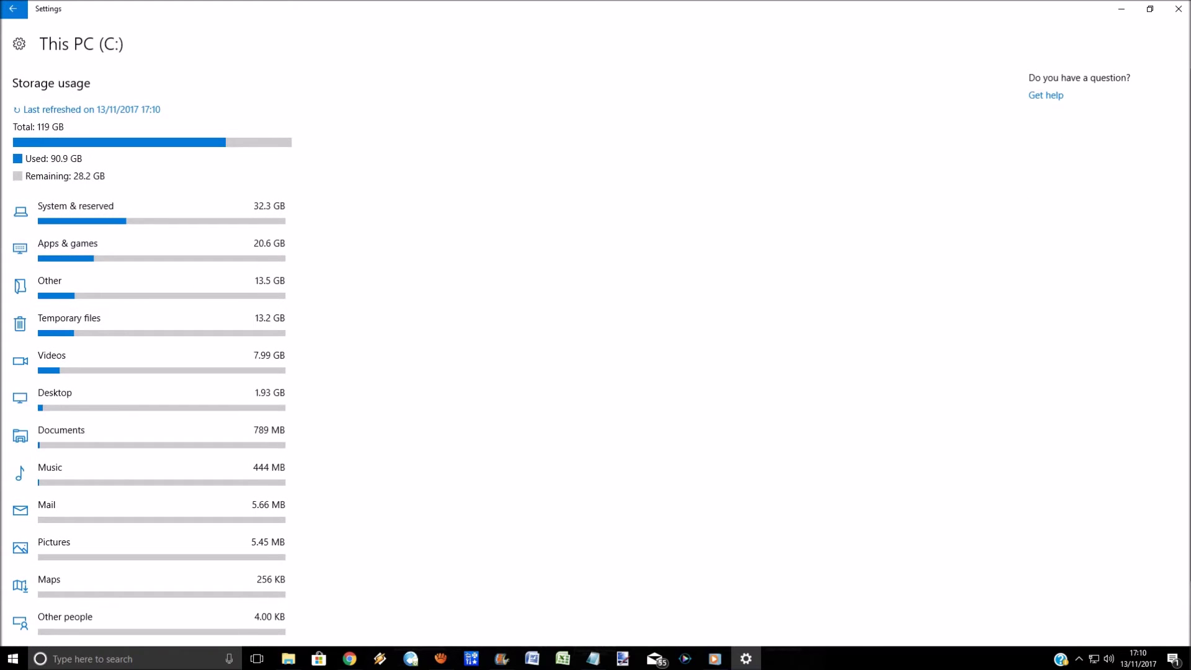
# - Check the Videos storage category in File Explorer, then return to the Storage page
pyautogui.click(177, 356)
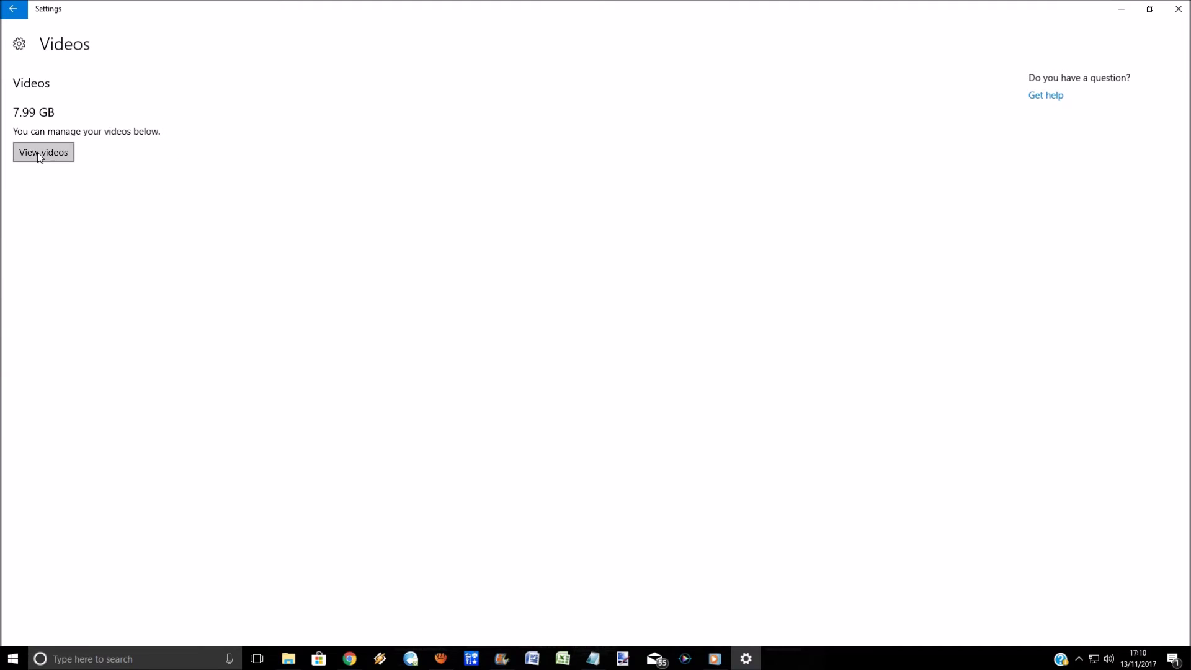
pyautogui.click(39, 156)
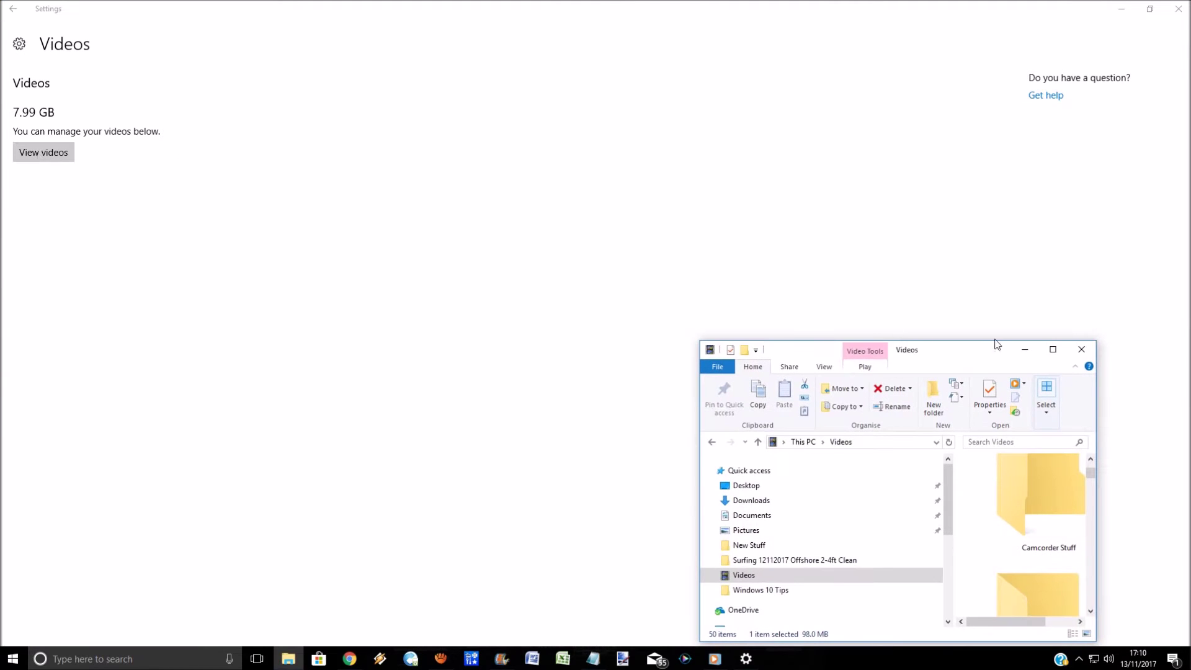
pyautogui.click(13, 9)
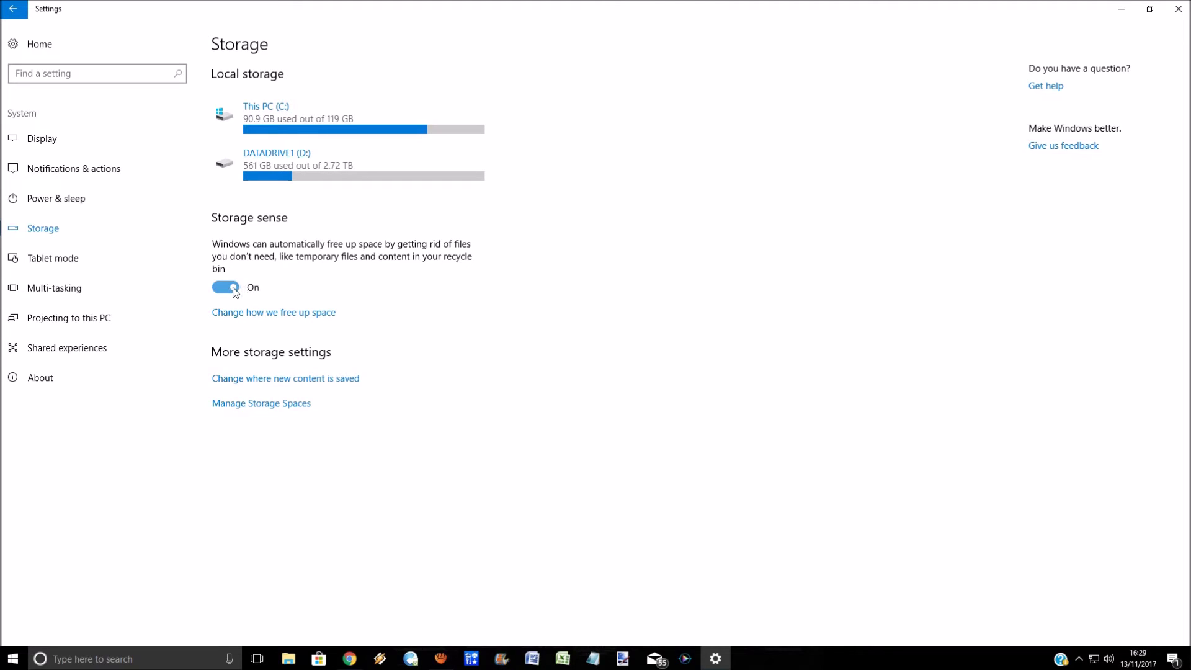
# - Open the Storage Sense 'Change how we free up space' page, showing 5.17 GB cleaned last month
pyautogui.click(283, 314)
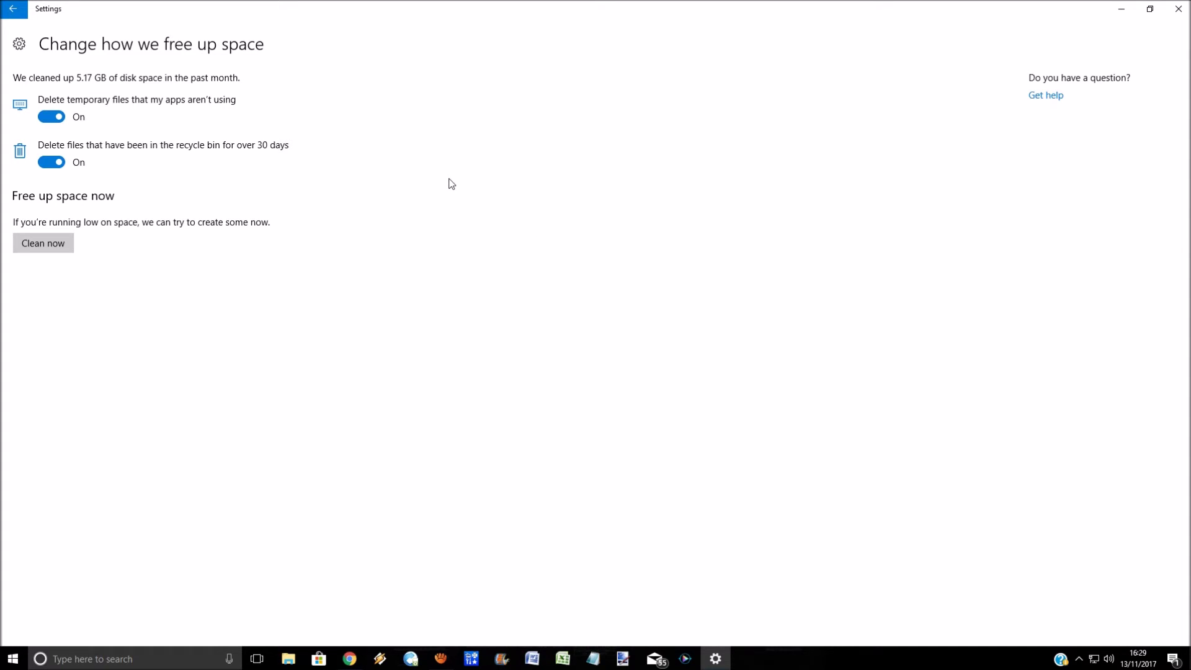
# - Toggle 30-day recycle bin cleanup off and back on, then leave the cleanup options page
pyautogui.click(57, 162)
pyautogui.click(57, 162)
pyautogui.click(14, 9)
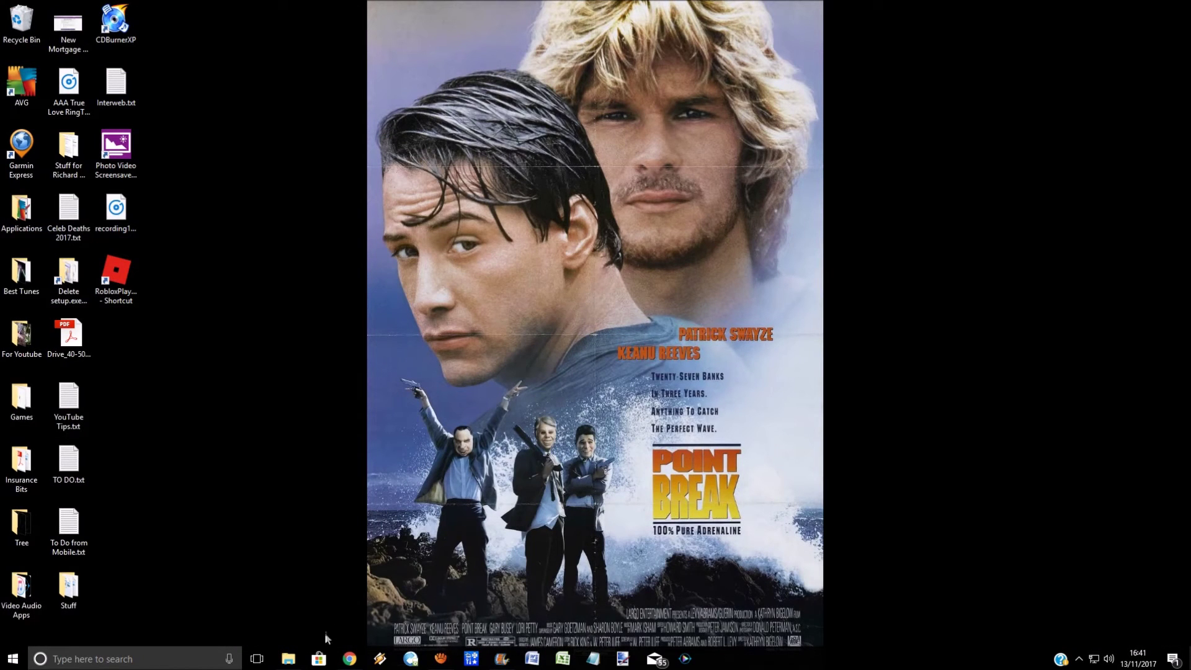
# - Open the Windows (C:) drive in File Explorer and place the cursor in its search box
pyautogui.click(289, 658)
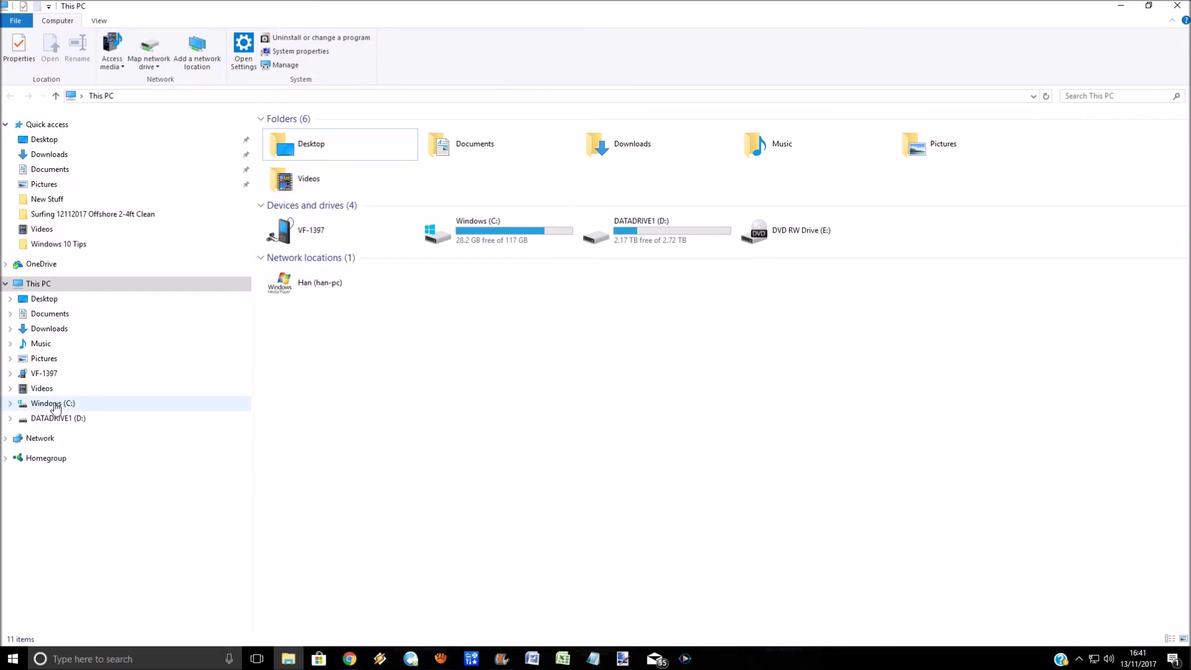
pyautogui.click(55, 404)
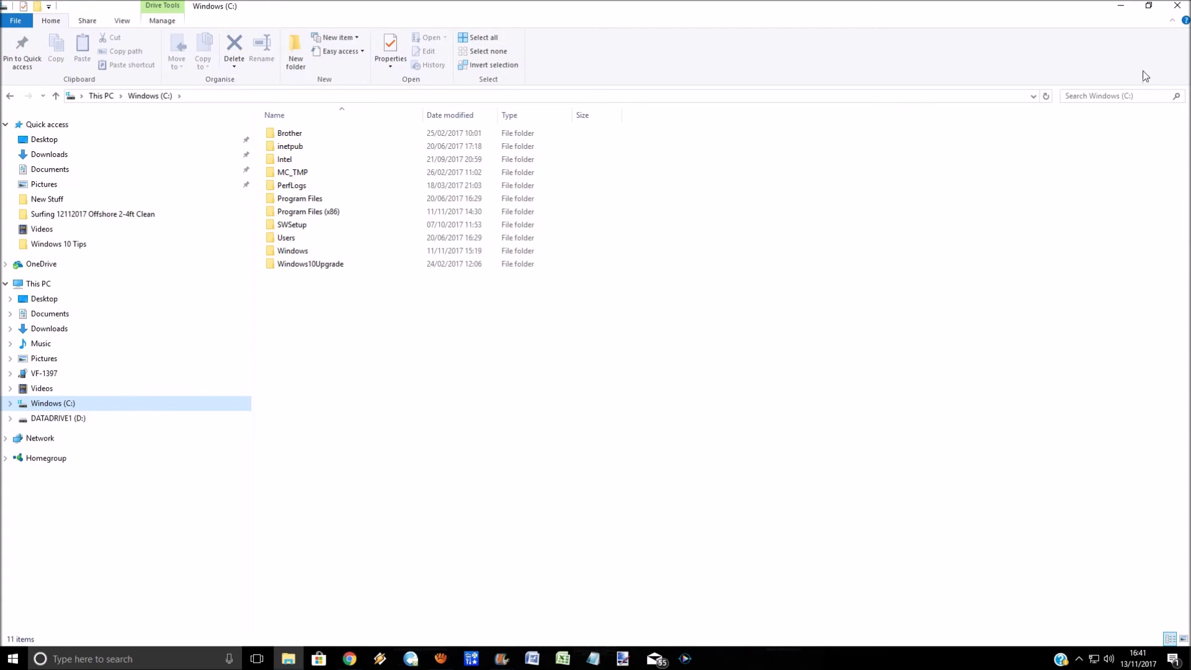
pyautogui.click(1113, 97)
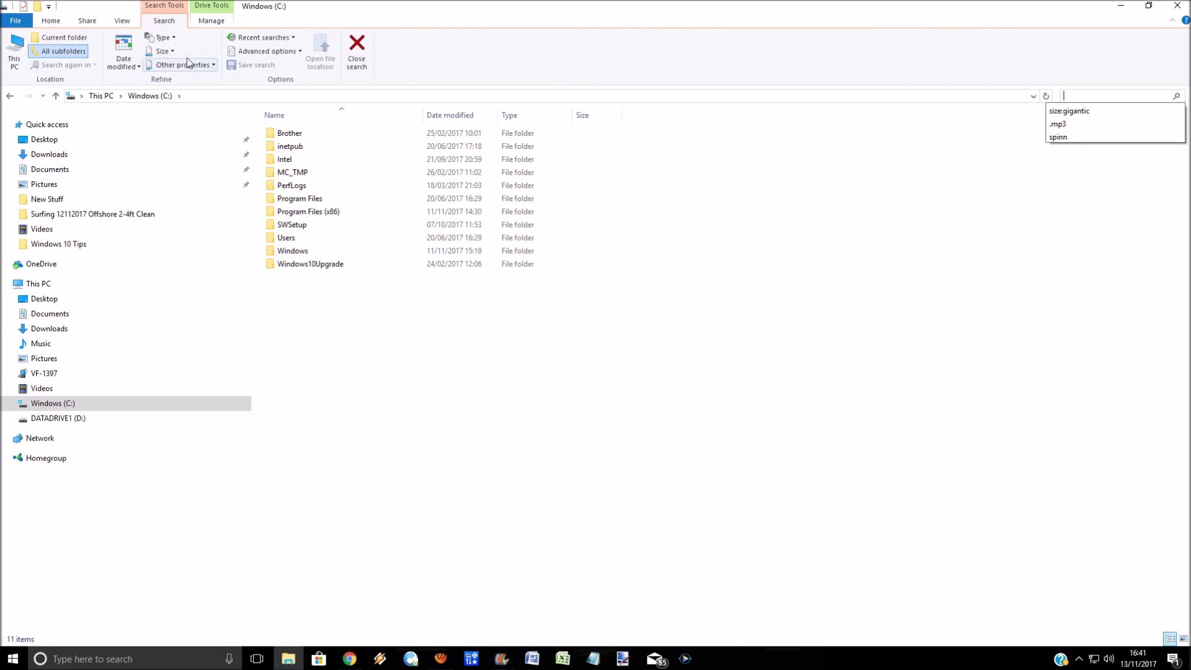
# - Filter the C: drive search by Size: Gigantic (> 128 MB), listing 40 large files
pyautogui.click(172, 52)
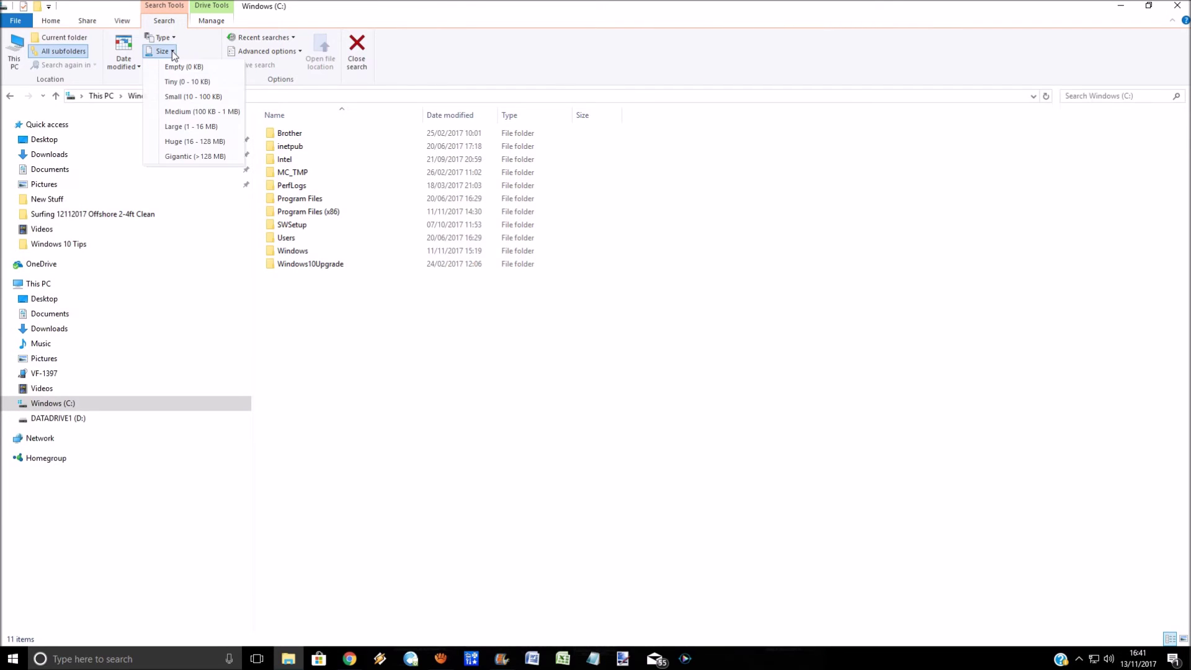
pyautogui.click(221, 155)
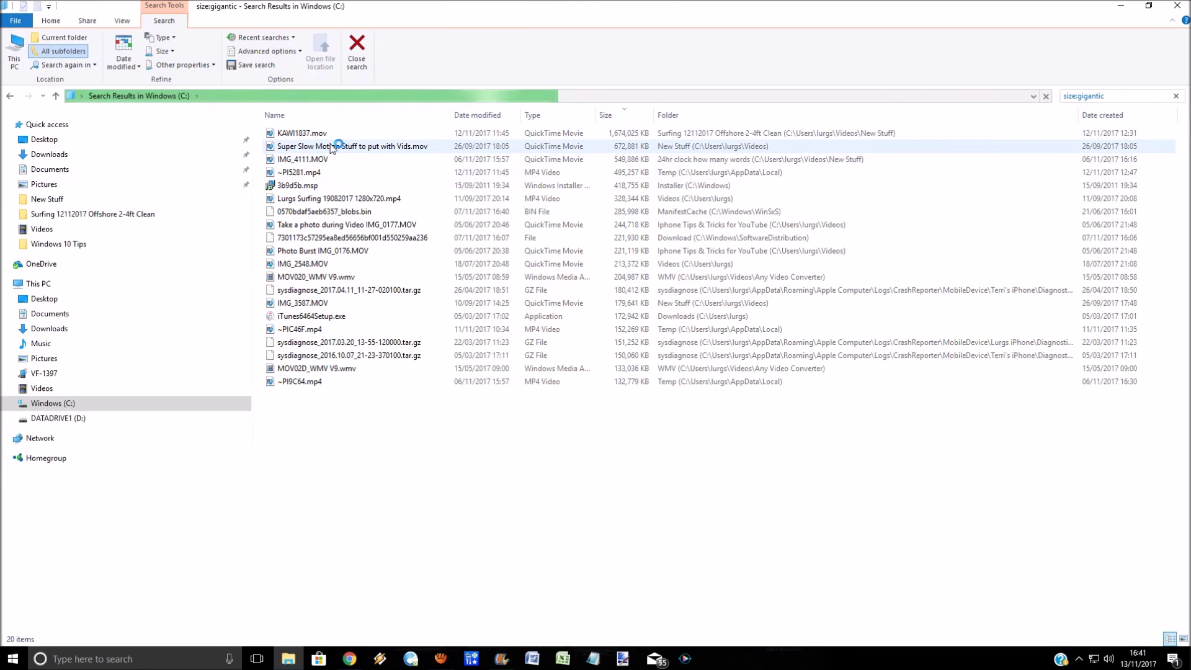
pyautogui.moveTo(332, 149)
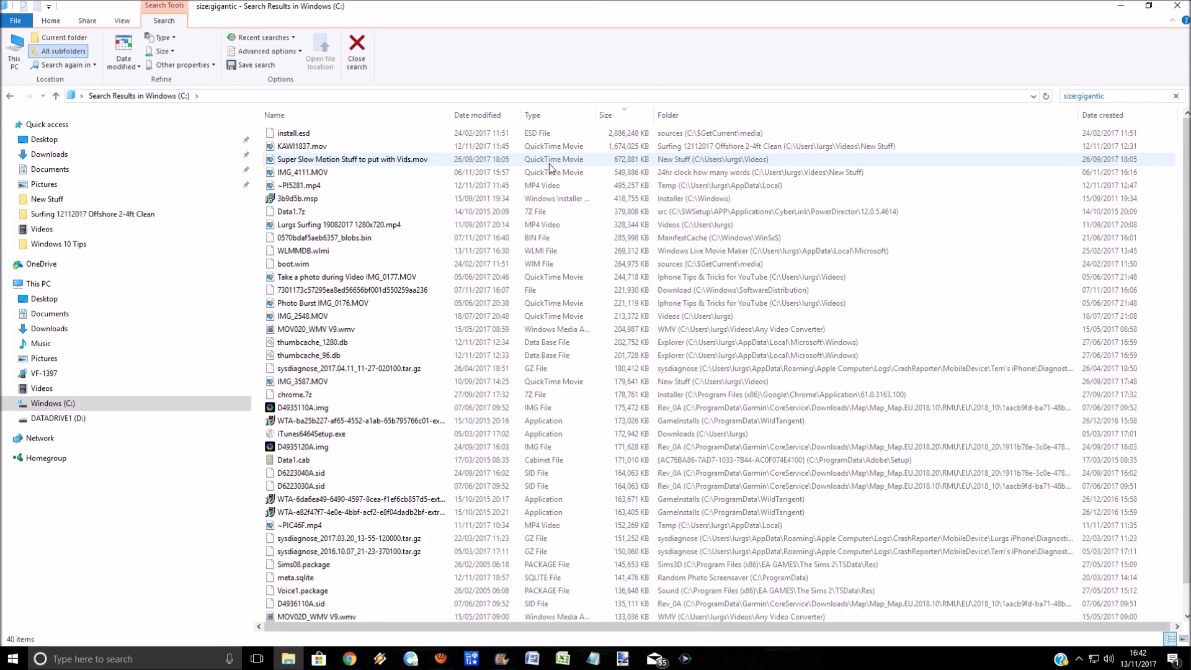
# - Scroll the gigantic-file results and select KAWI1837.mov, the 1.59 GB movie
pyautogui.scroll(-1, 1186, 372)
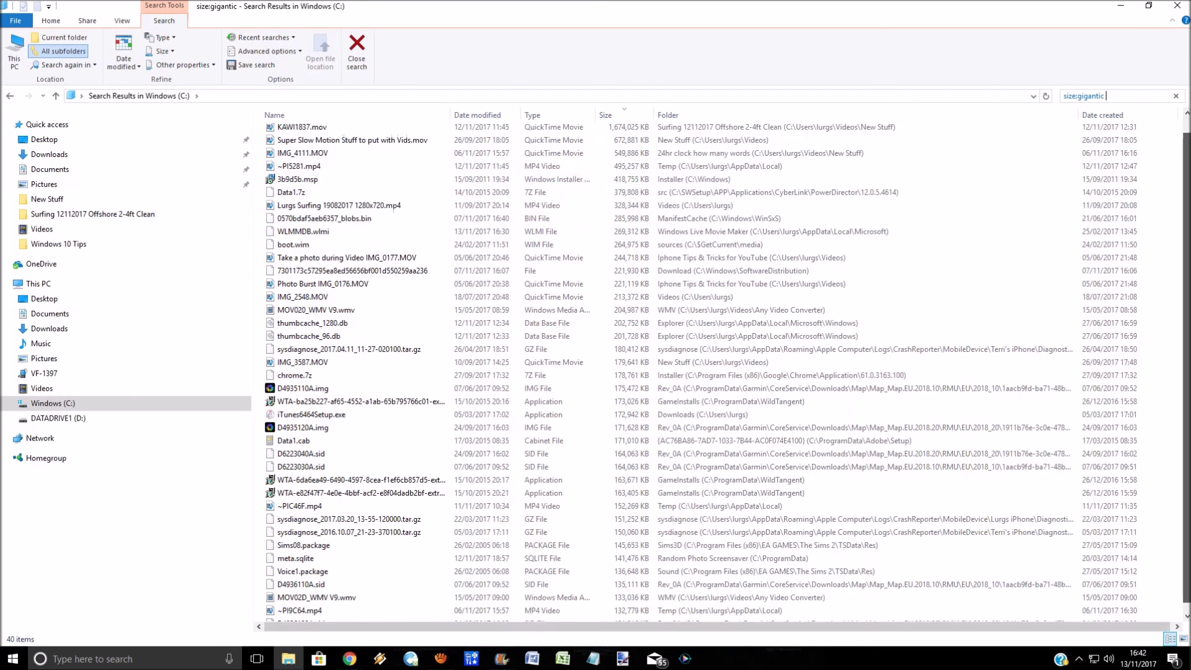
pyautogui.scroll(1, 1185, 372)
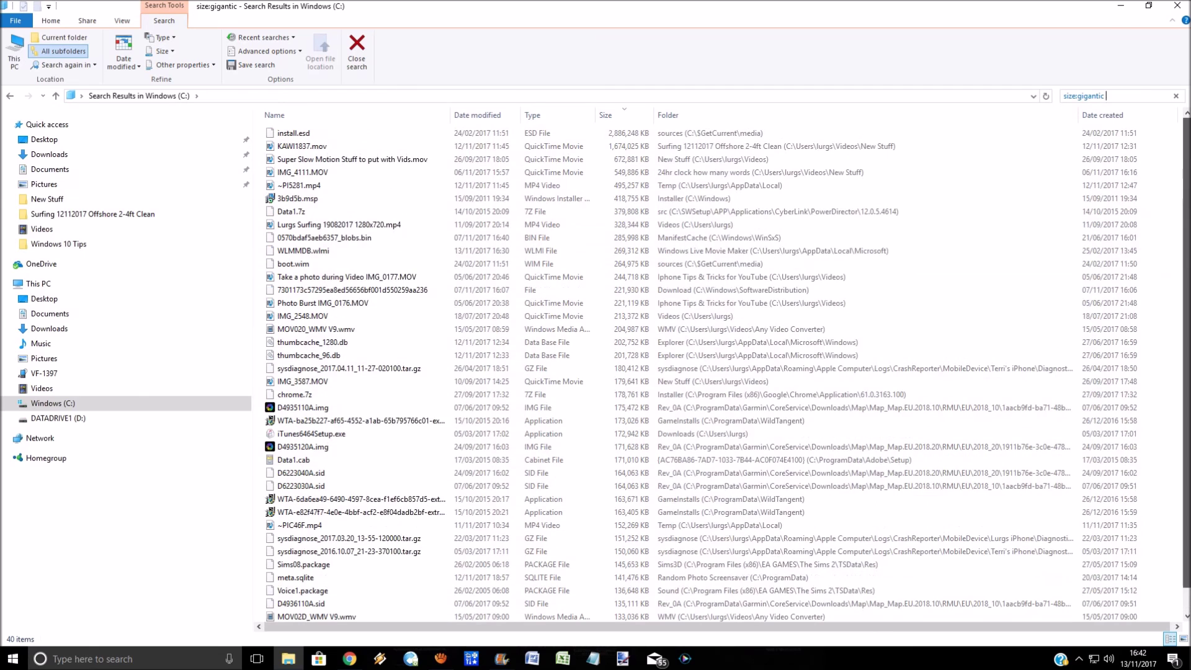
pyautogui.click(311, 317)
pyautogui.click(323, 148)
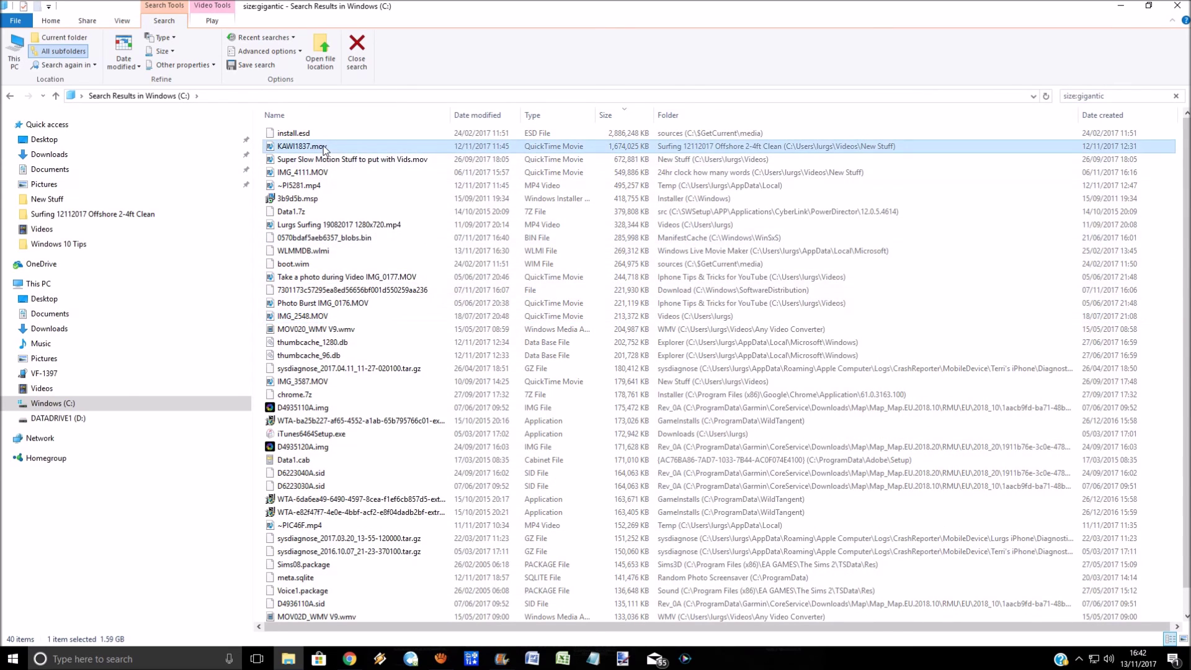
# - Cut KAWI1837.mov from its right-click menu to move it off drive C:
pyautogui.rightClick(323, 149)
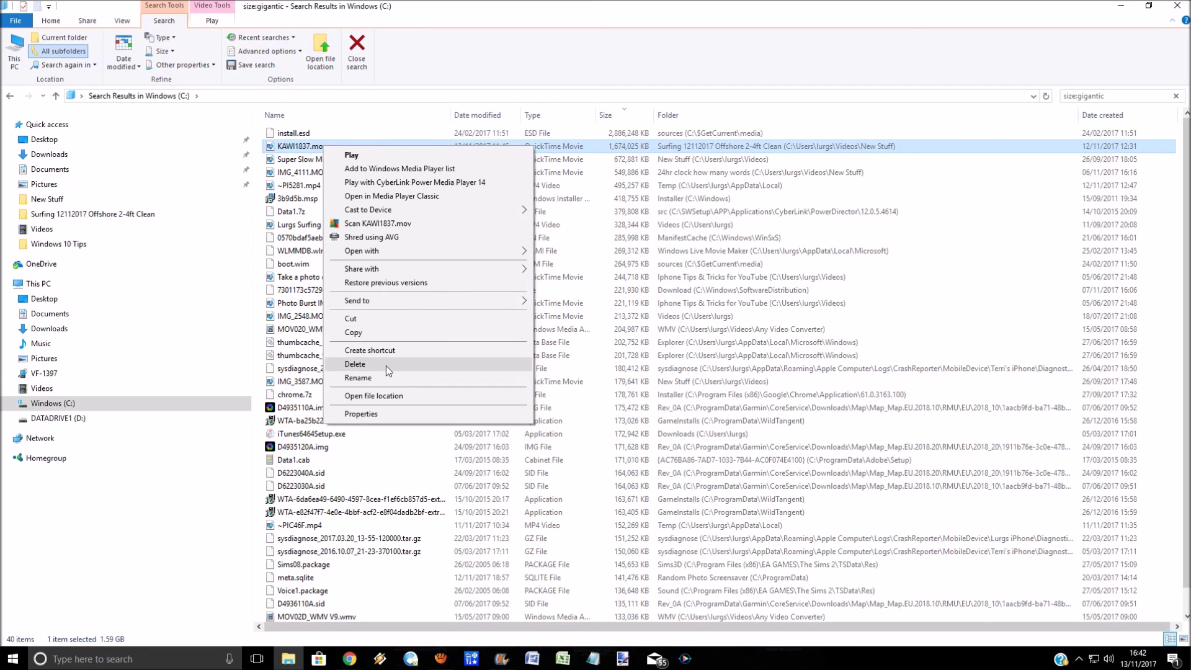
pyautogui.rightClick(295, 145)
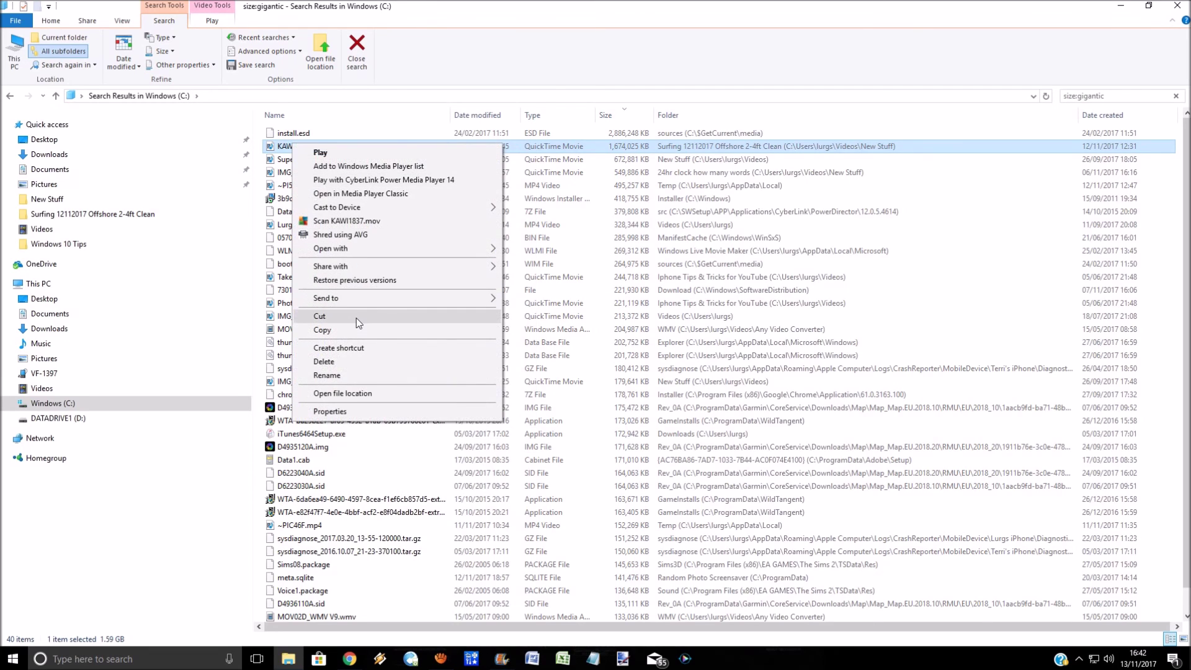
pyautogui.click(356, 316)
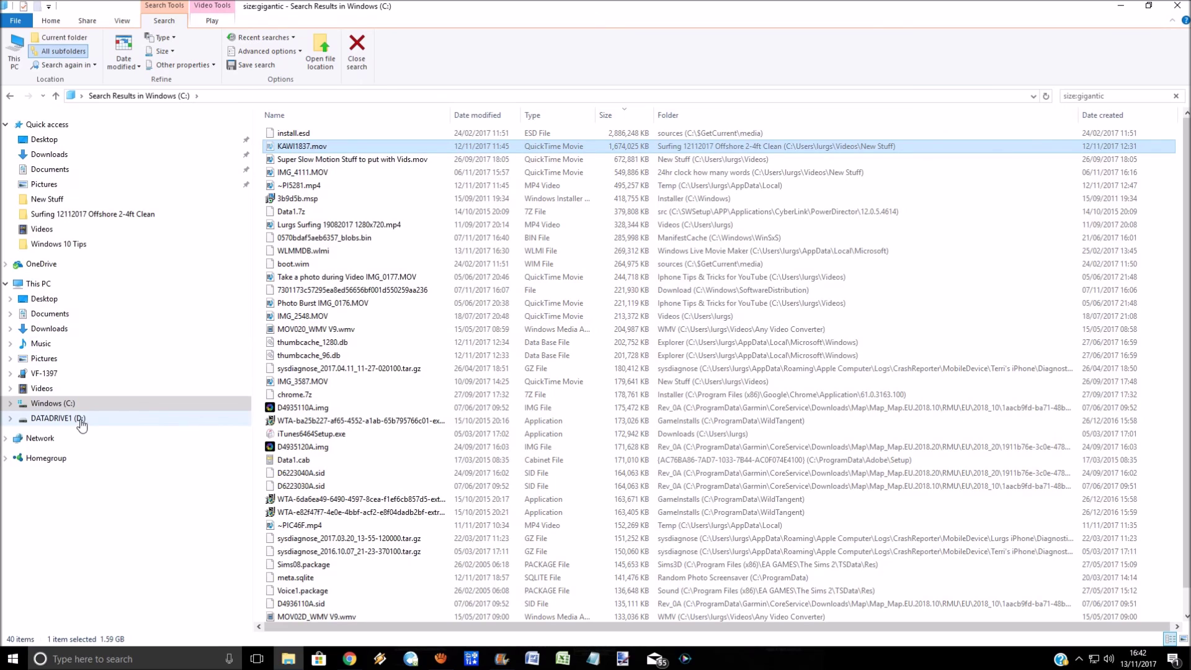